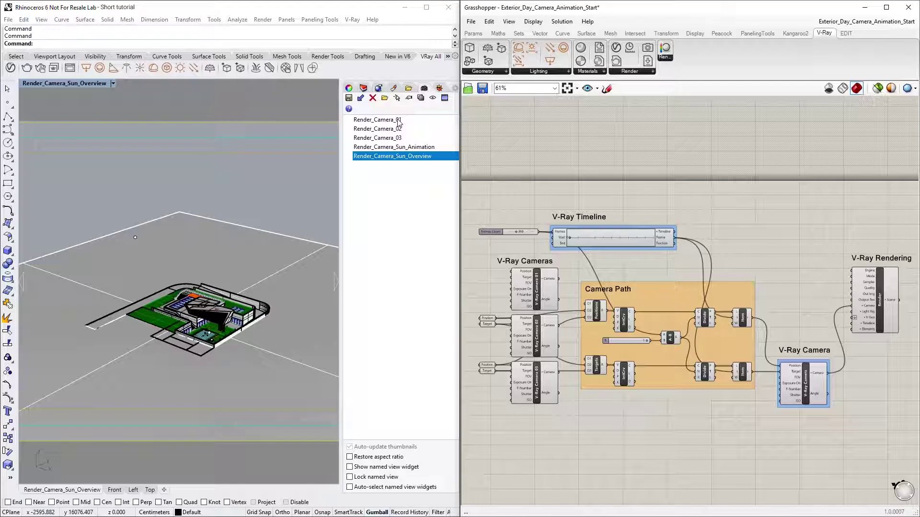
Step: Preview Render_Camera_01, 02 and 03 in turn, then pan the canvas to the cameras
double_click(398, 120)
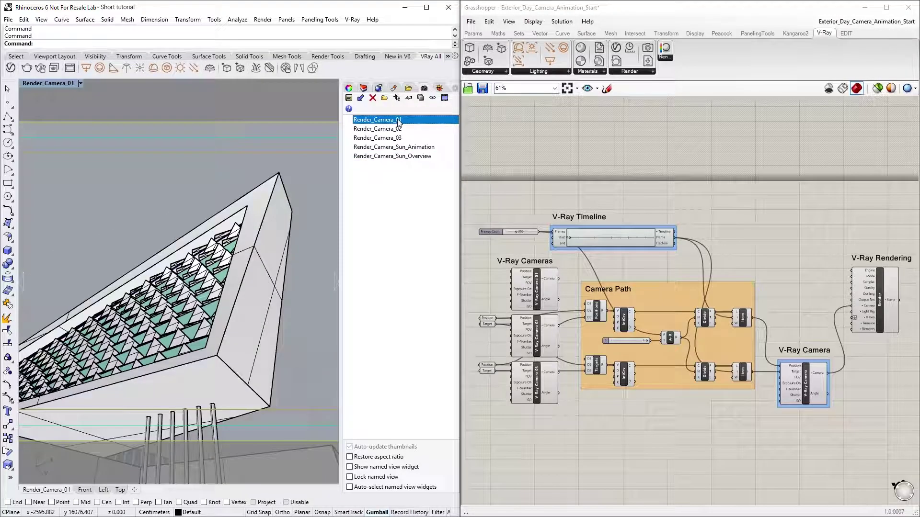
left_click(404, 130)
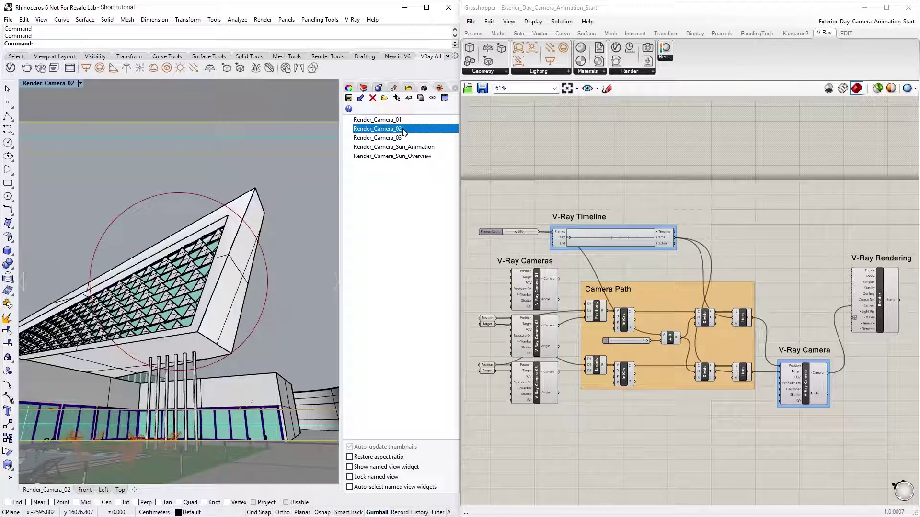
double_click(404, 138)
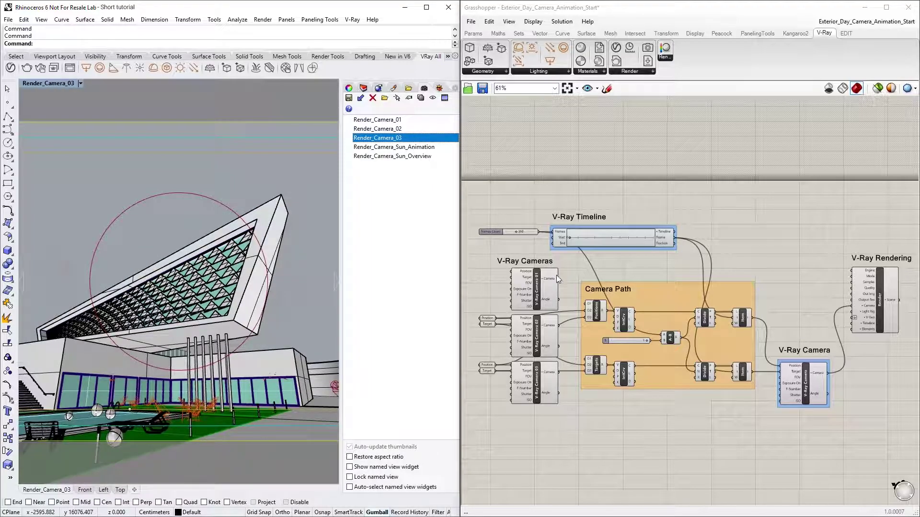
right_click_drag(563, 287, 612, 269)
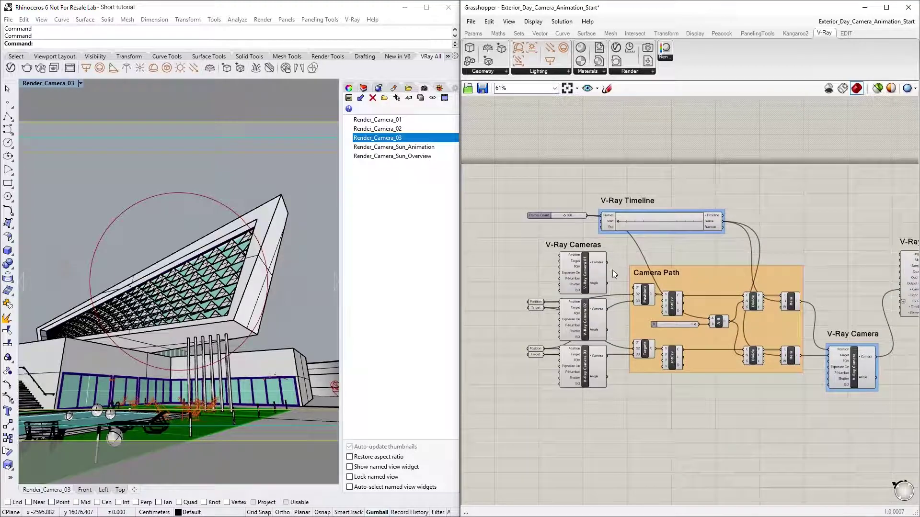
Step: Restore Render_Camera_01 and load it into V-Ray Camera 01 via Get From Rhino Viewport
scroll(621, 276, "up", 3)
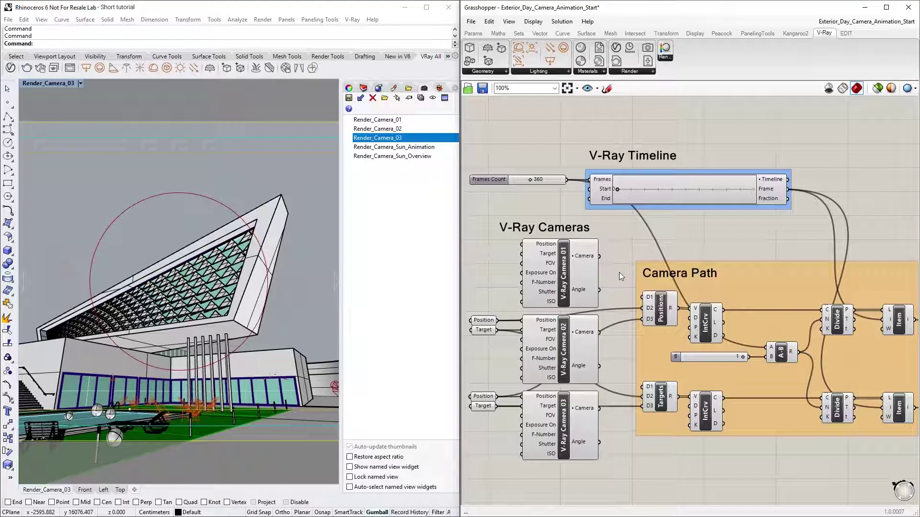
double_click(394, 120)
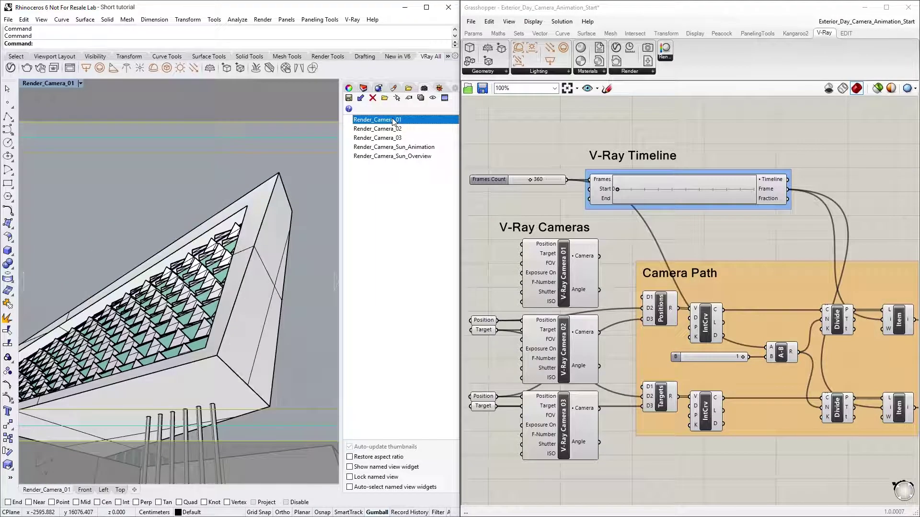
left_click(563, 267)
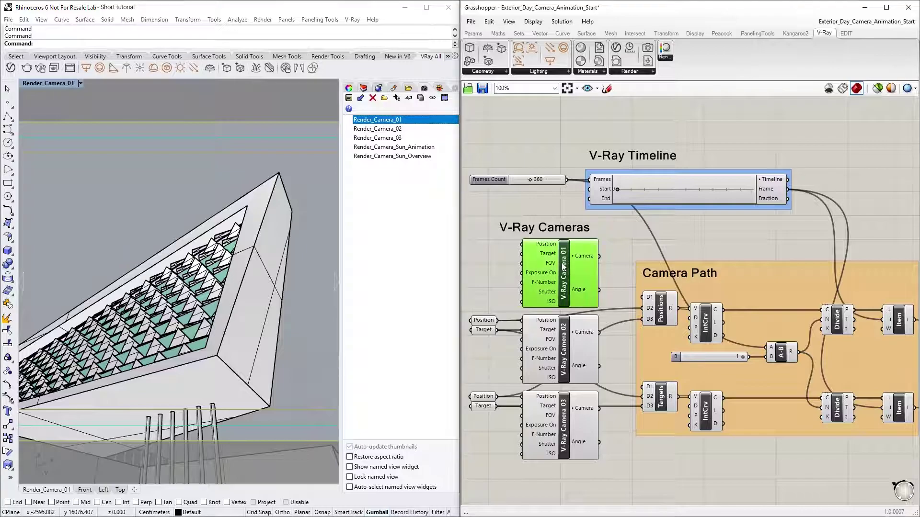
right_click(563, 268)
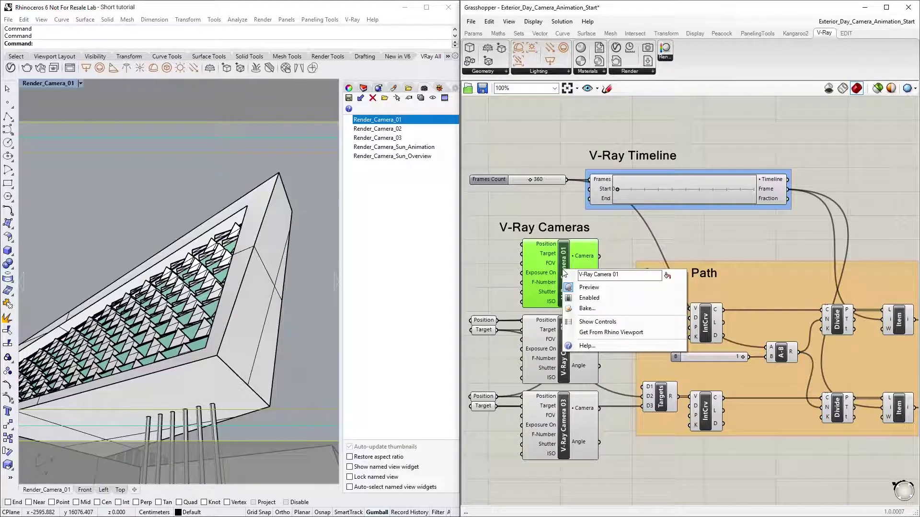
left_click(630, 335)
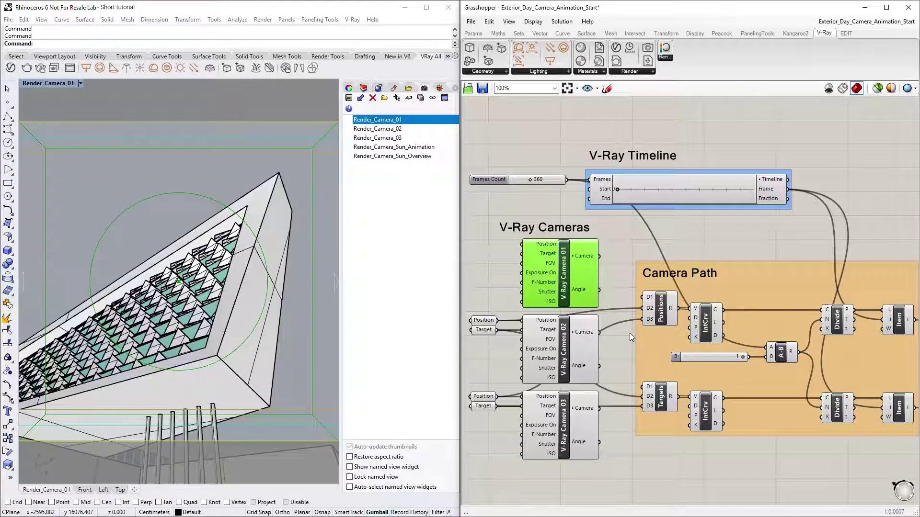
left_click(630, 332)
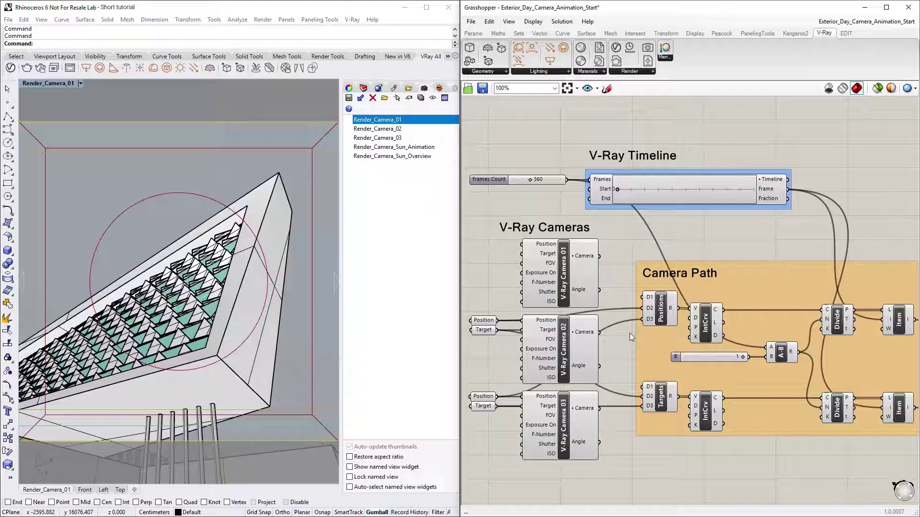
Step: Extract Camera 01's Position and Target inputs as separate parameters
right_click(545, 248)
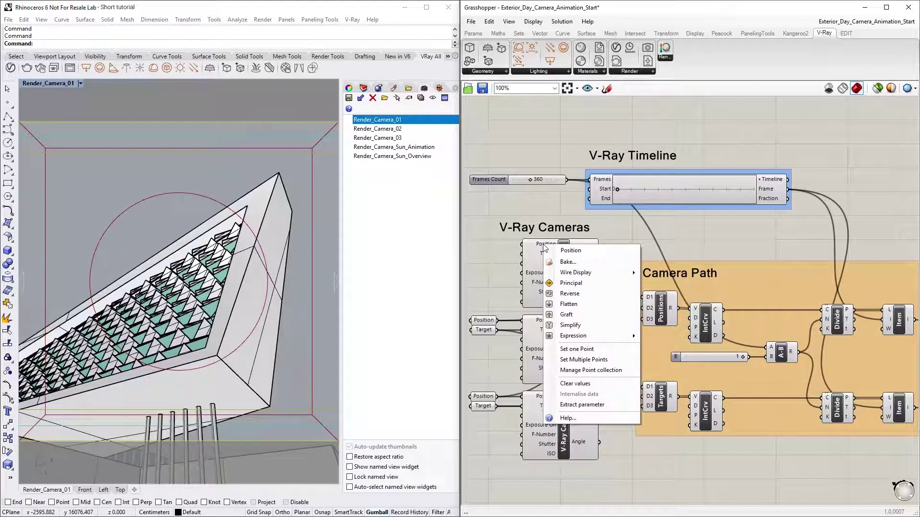
left_click(600, 405)
right_click(549, 255)
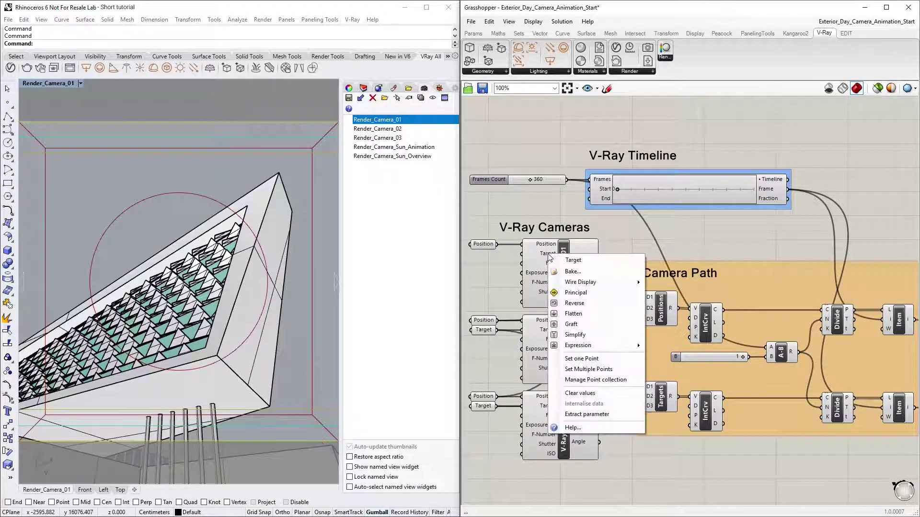
left_click(612, 414)
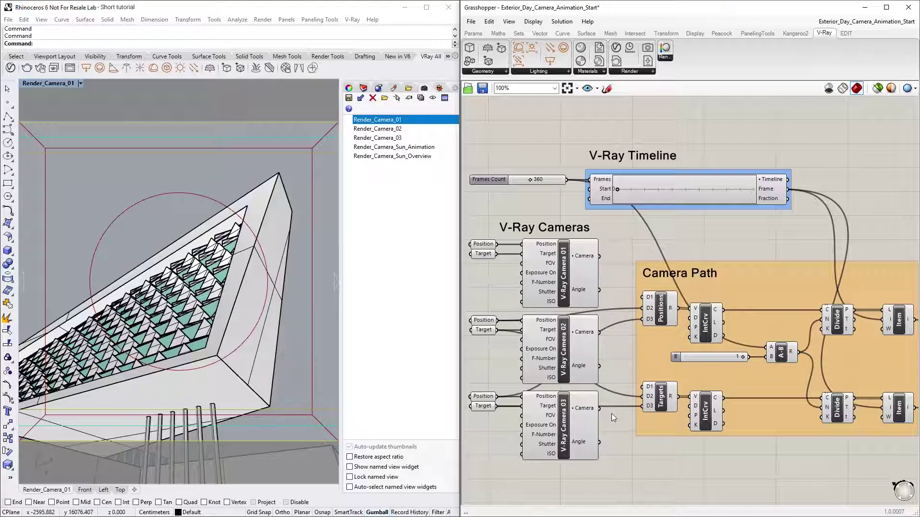
Step: Wire the Position parameter into Positions D1 and the Target parameter into Targets D1
left_click(491, 245)
left_click_drag(499, 245, 642, 298)
left_click(489, 254)
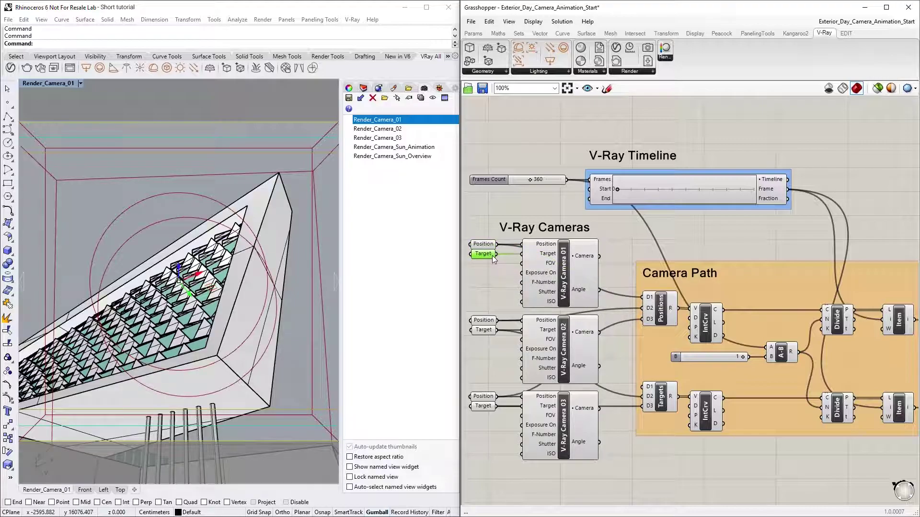
left_click_drag(498, 260, 622, 386)
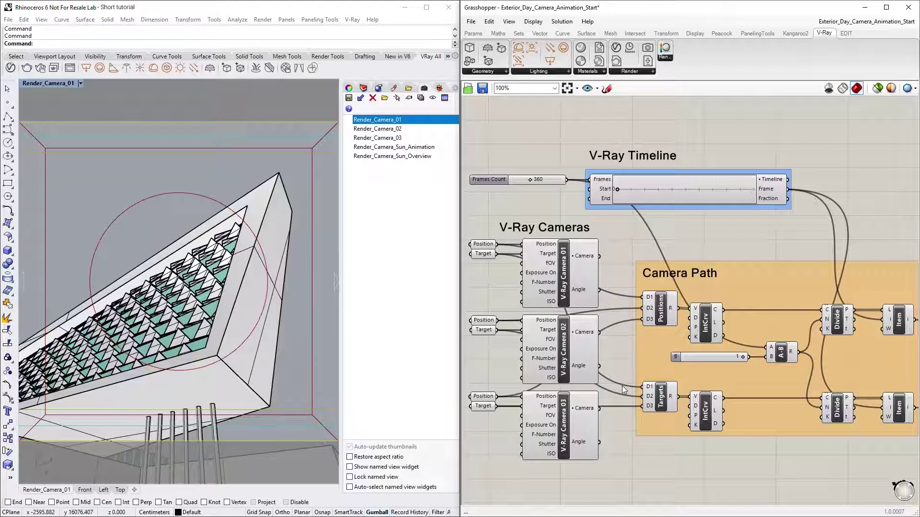
left_click_drag(509, 305, 478, 426)
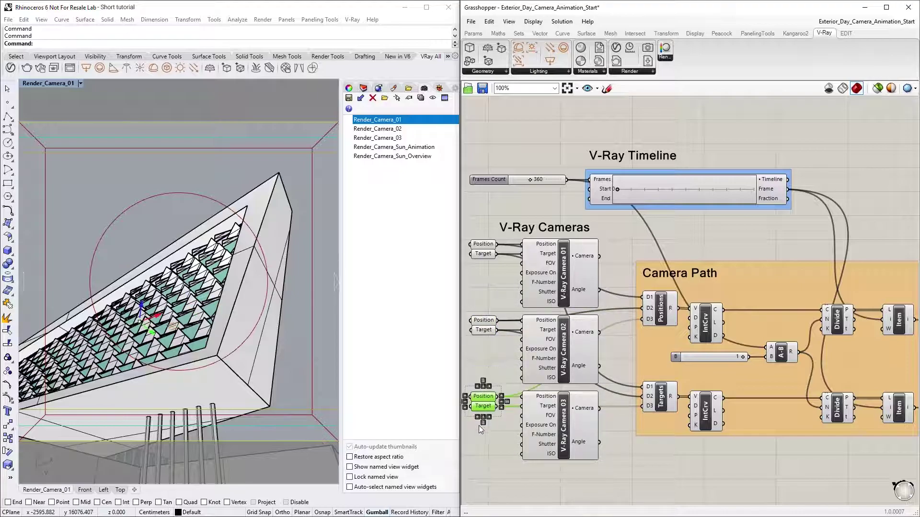
left_click(504, 430)
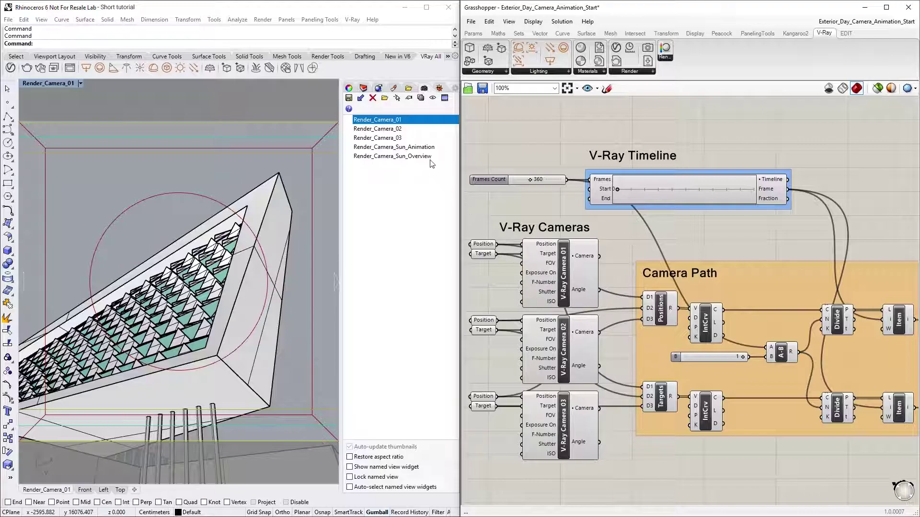
left_click(406, 123)
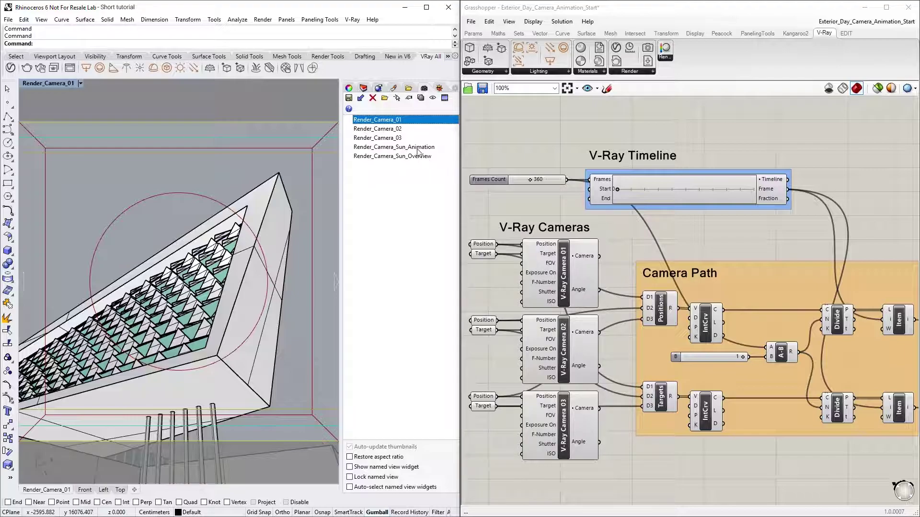
left_click(399, 129)
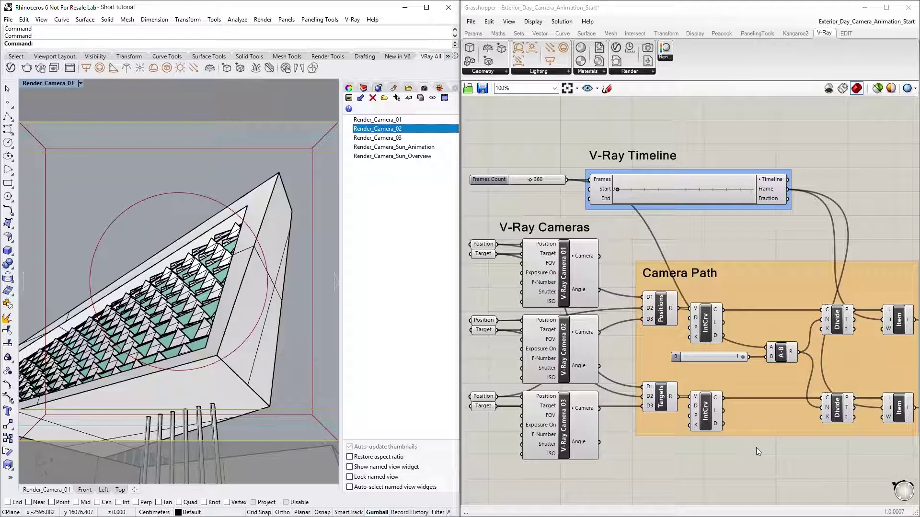
right_click_drag(756, 448, 697, 444)
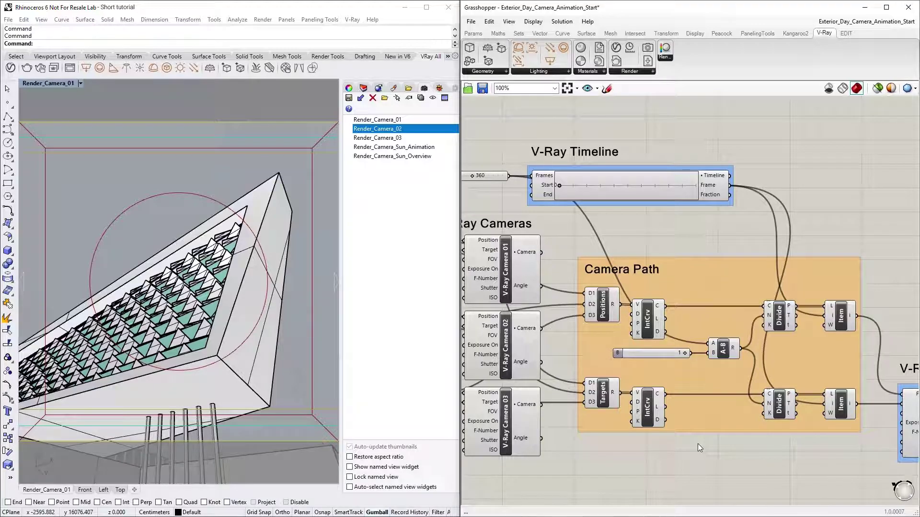
left_click(647, 326)
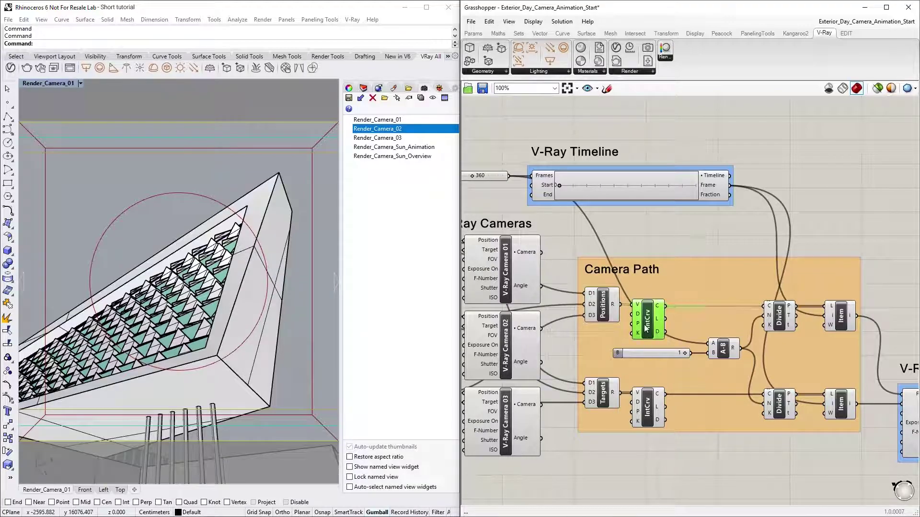
left_click(648, 407)
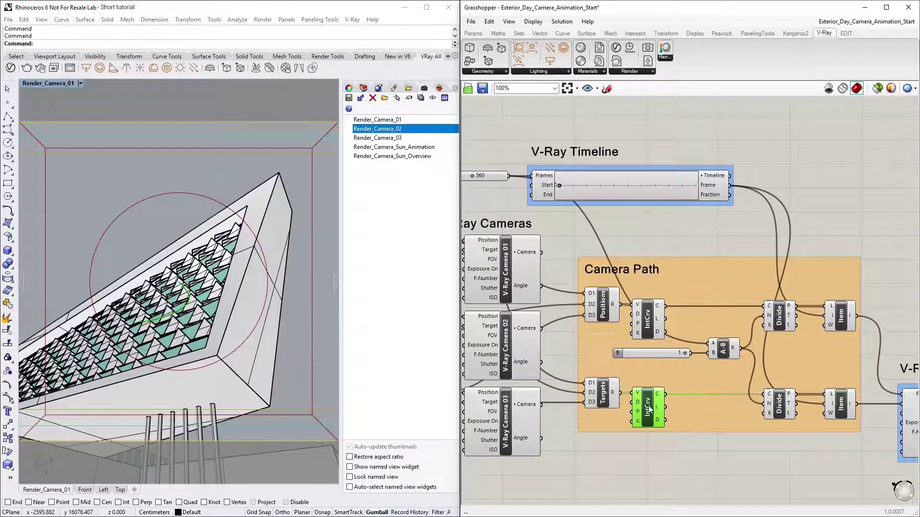
left_click(671, 445)
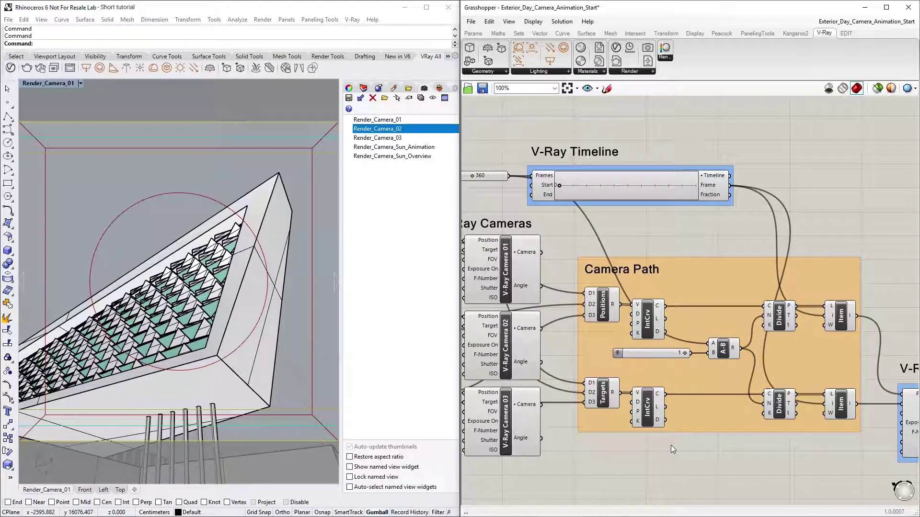
left_click(780, 315)
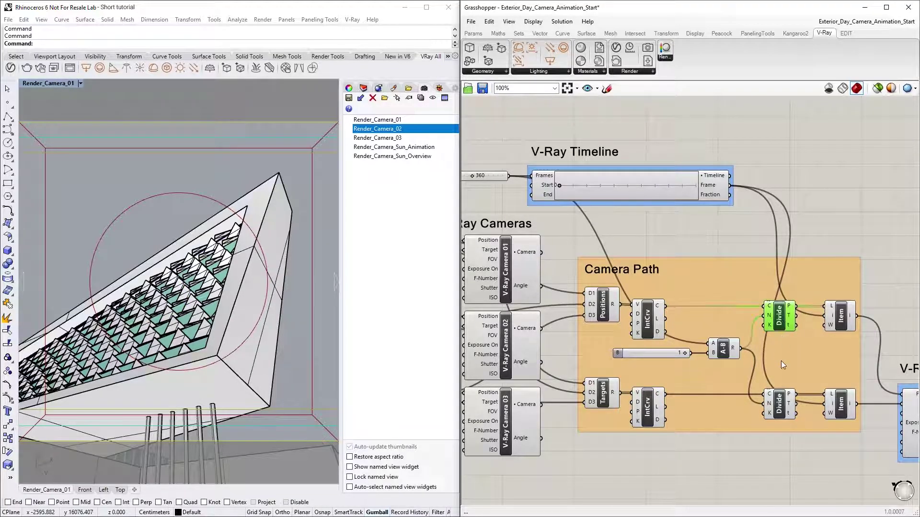
left_click(781, 407, "shift")
left_click(841, 315)
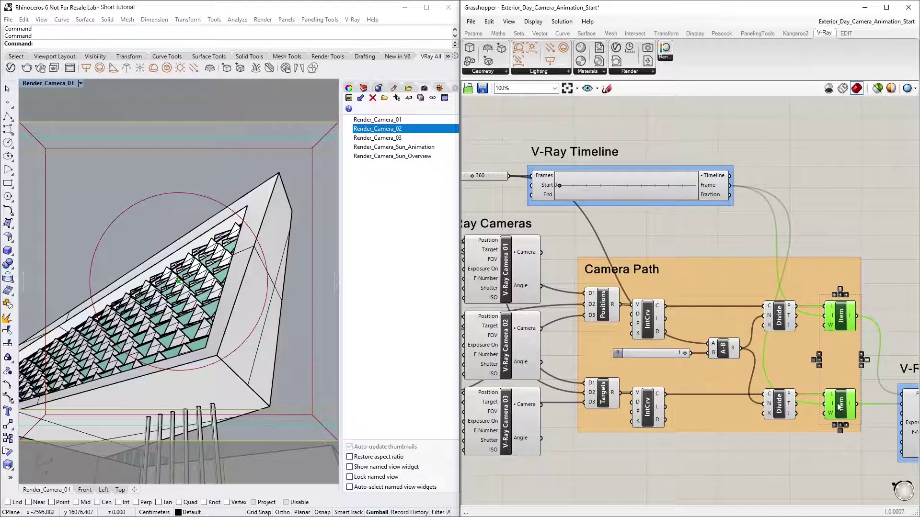
left_click(825, 447)
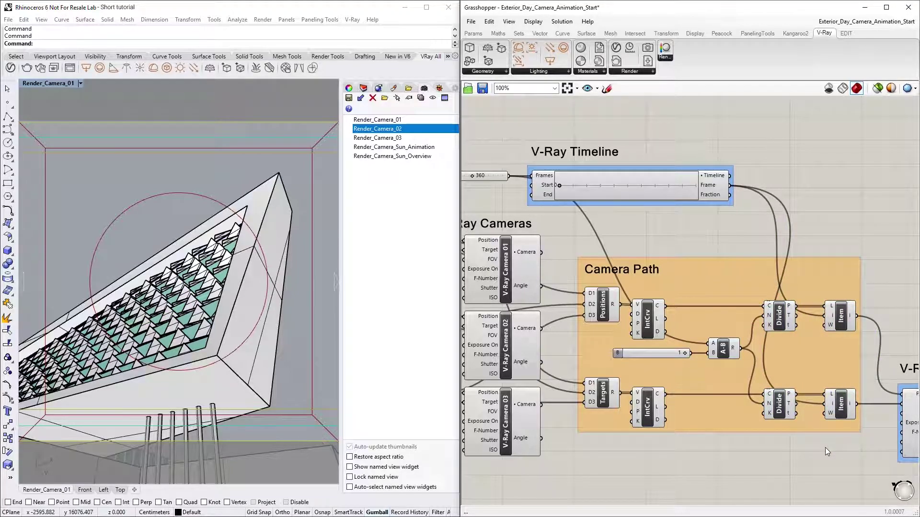
left_click(707, 193)
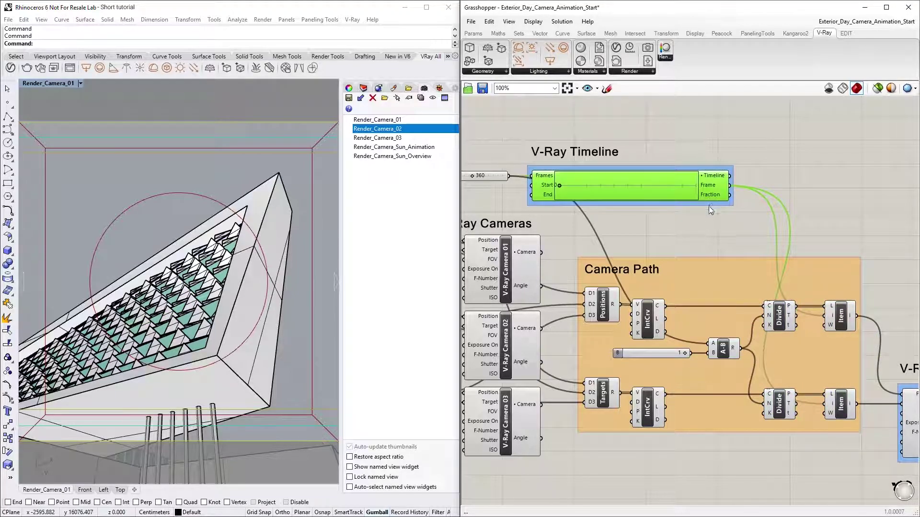
left_click(711, 216)
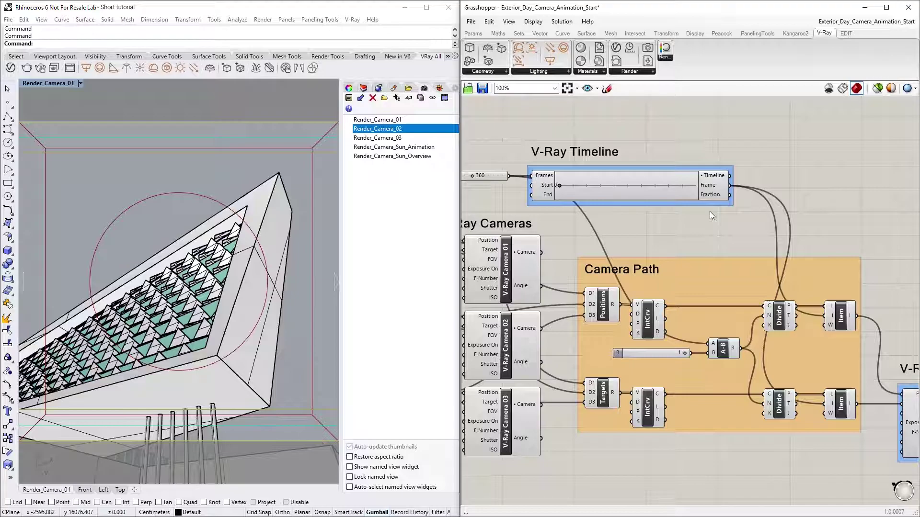
Step: Connect the V-Ray Timeline output to V-Ray Rendering's Timeline input
right_click_drag(804, 220, 615, 215)
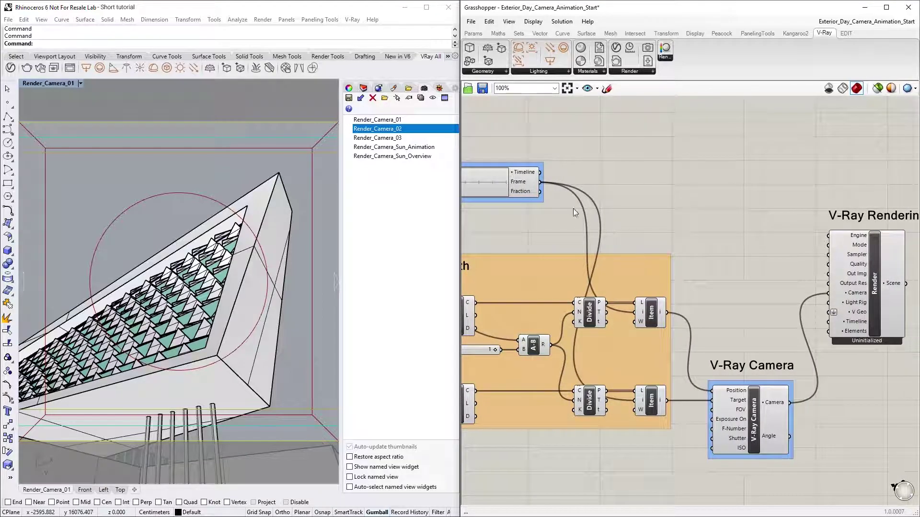
left_click_drag(541, 173, 827, 322)
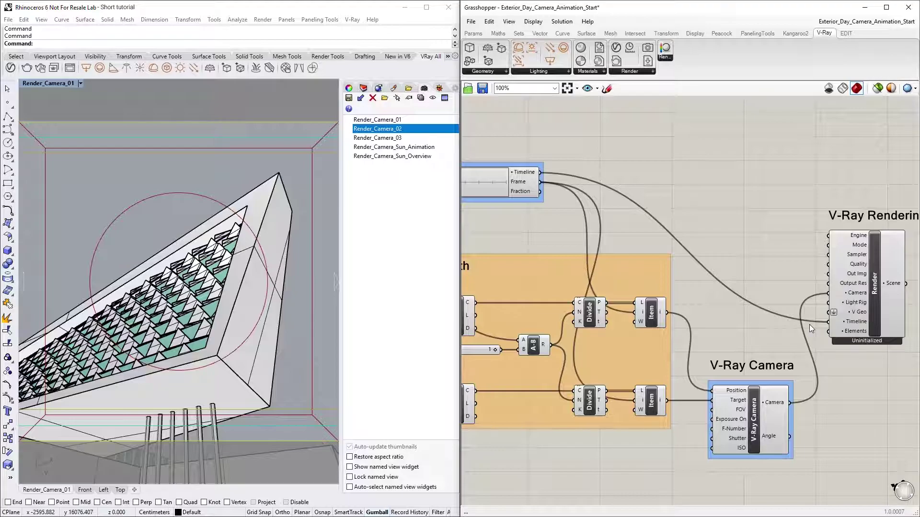
right_click_drag(818, 306, 648, 325)
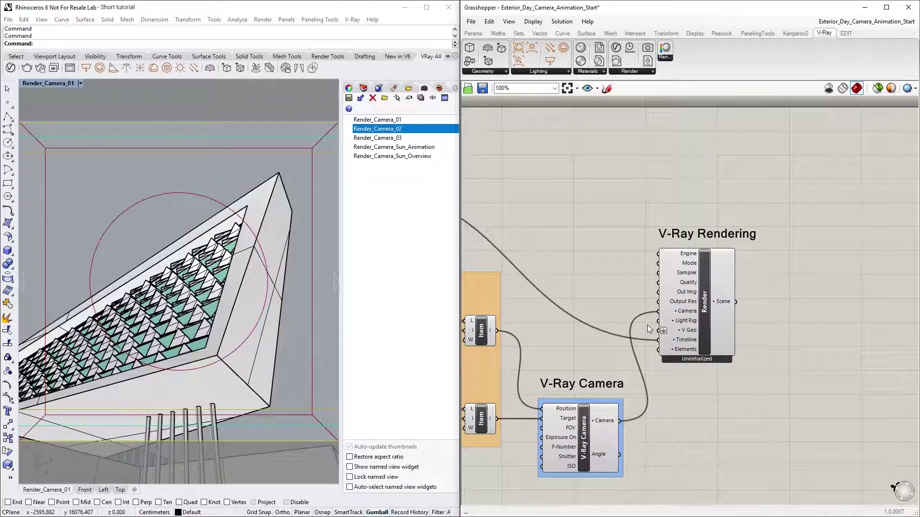
Step: Add a Render in Project component fed by V-Ray Rendering's Scene output
left_click(646, 71)
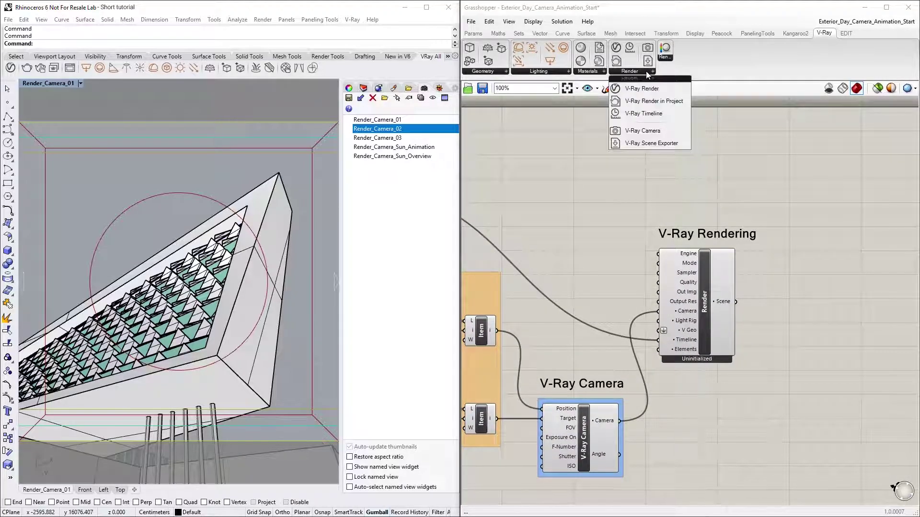
left_click_drag(654, 99, 797, 301)
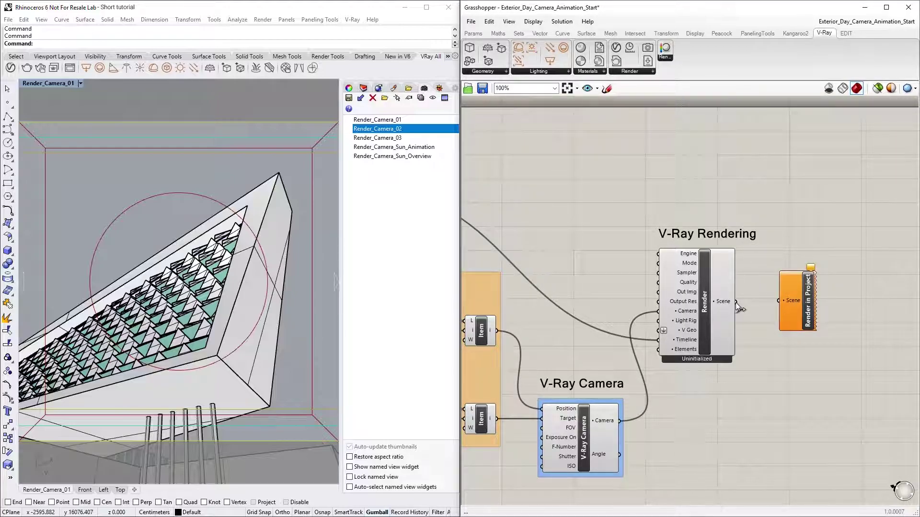
left_click_drag(736, 302, 778, 300)
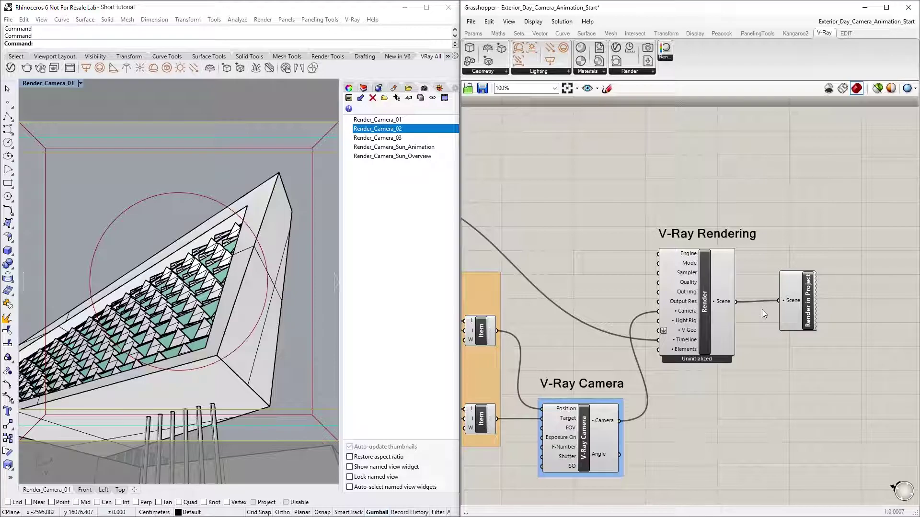
Step: Run Export Camera Animation on the Render in Project component
right_click(807, 302)
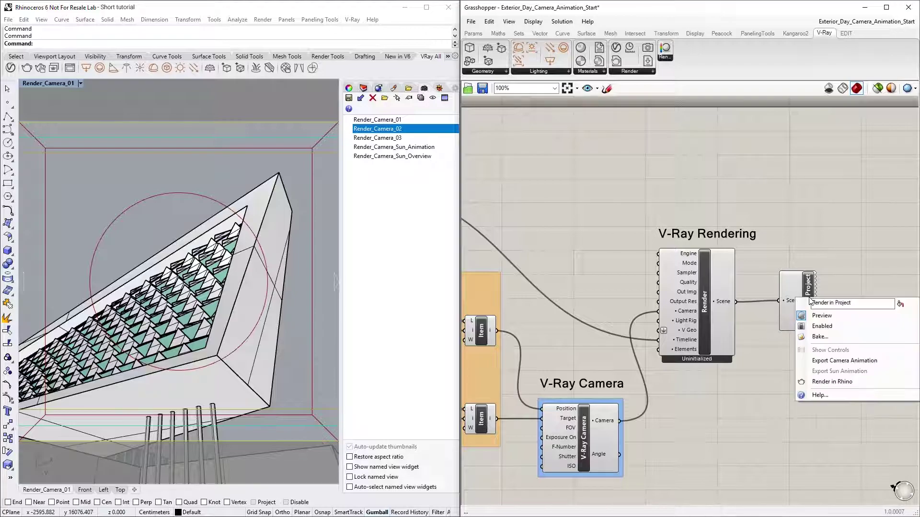
left_click(843, 363)
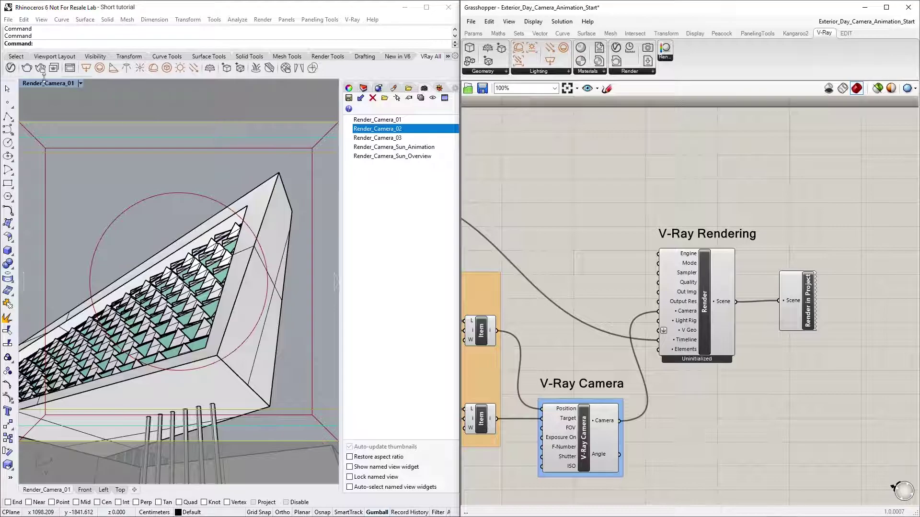
Step: In the Asset Editor, switch Interactive off and turn Save Image on under Render Output
left_click(11, 68)
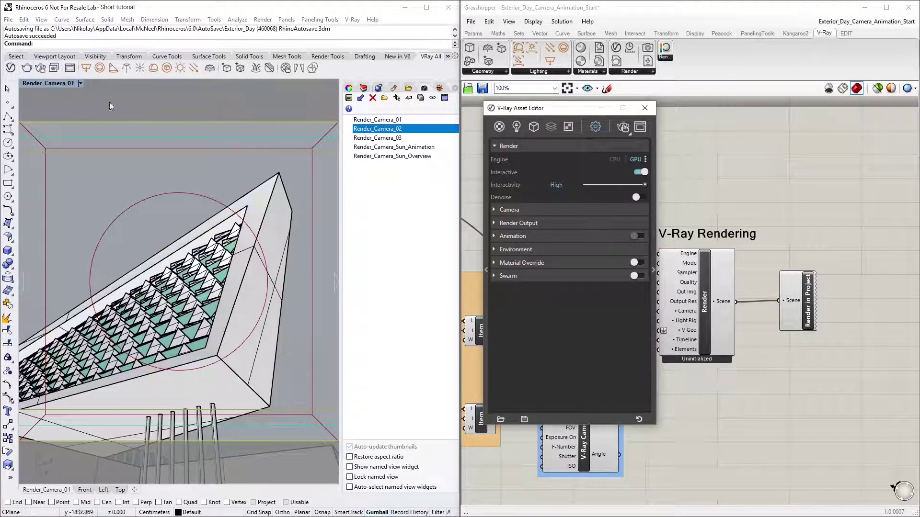
left_click(639, 172)
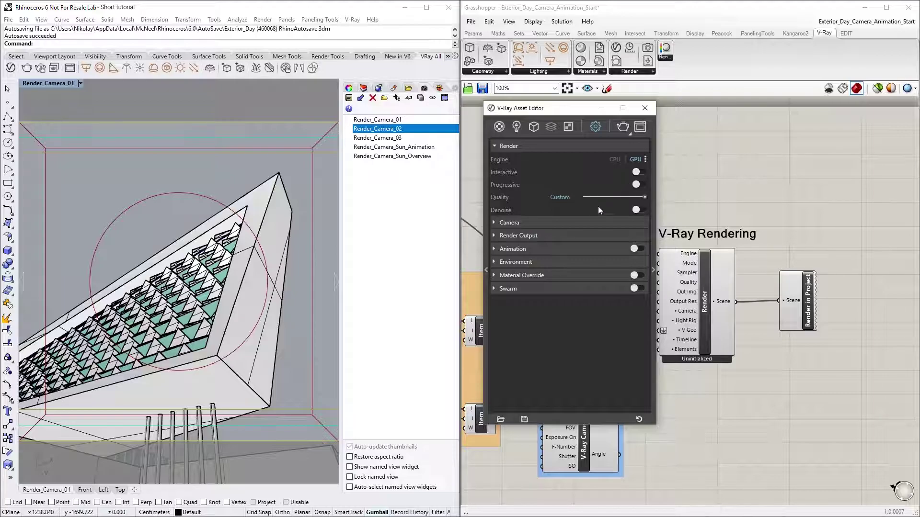
left_click(573, 235)
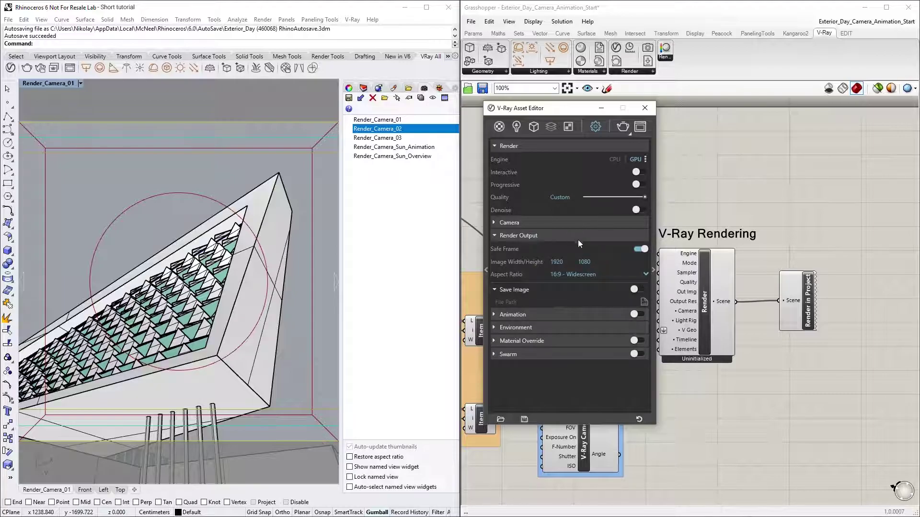
left_click(635, 290)
Step: Save rendered frames as JPEG to Exterior_Camera_Animation.jpg in the Camera Animation folder
left_click(644, 302)
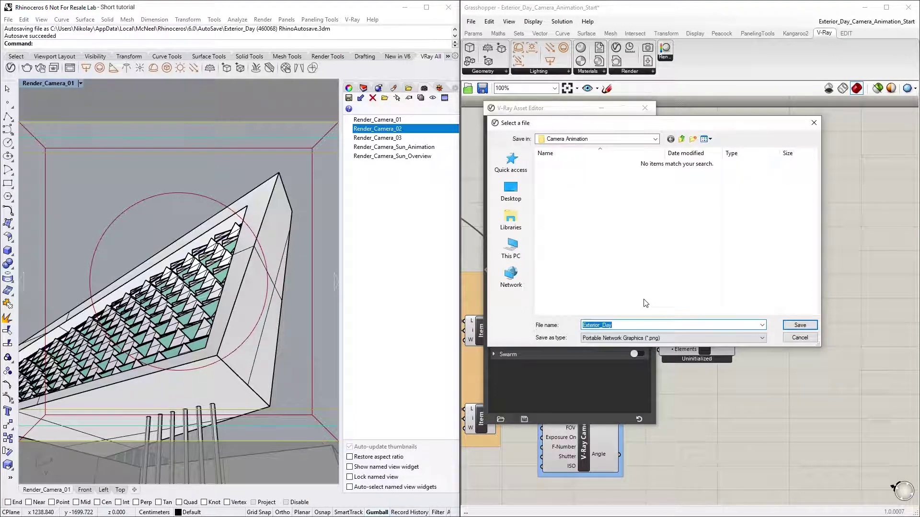
left_click(622, 325)
key("BackSpace")
type("Camera_Animation")
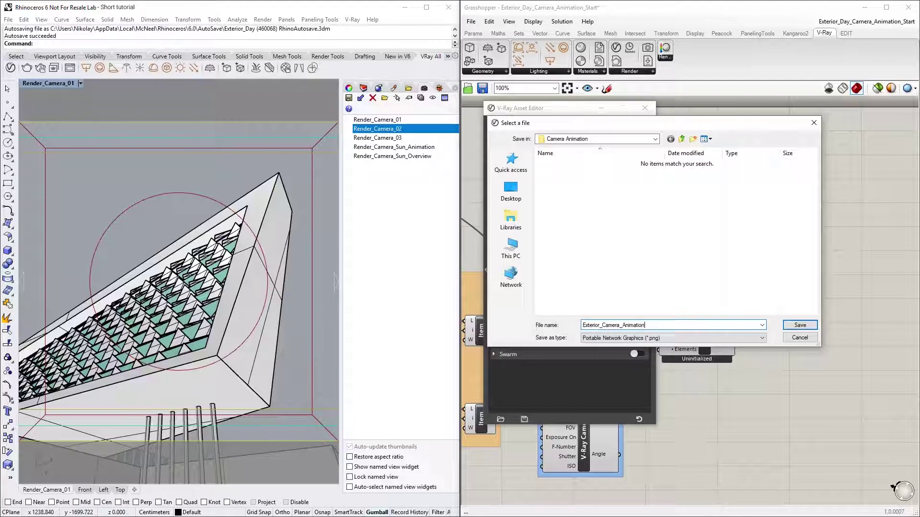
left_click(671, 337)
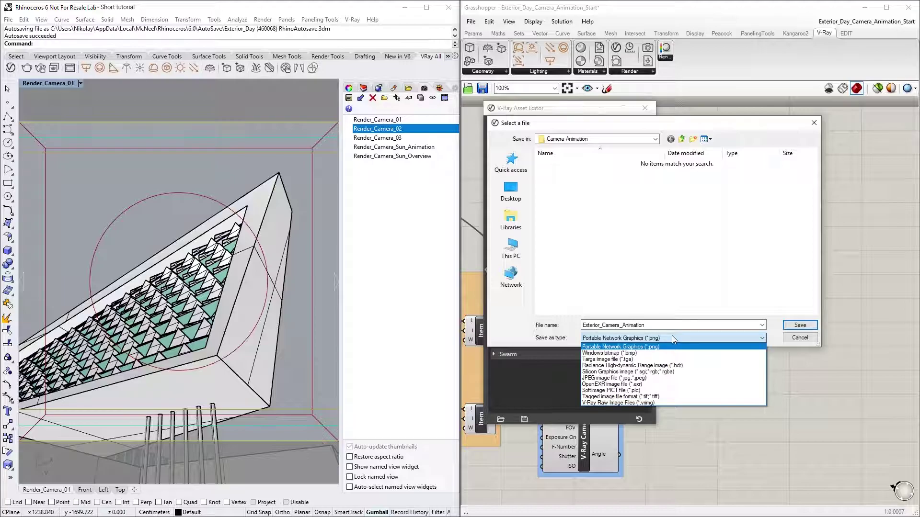
left_click(647, 378)
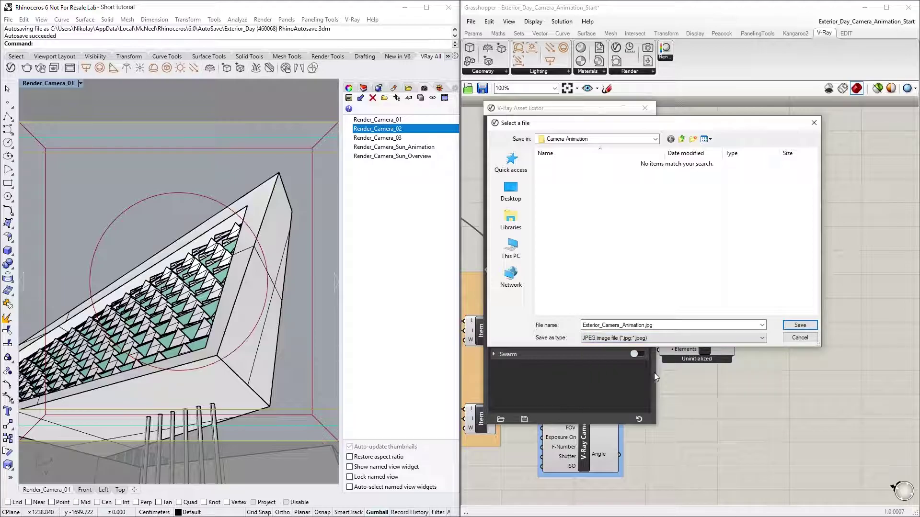
left_click(796, 325)
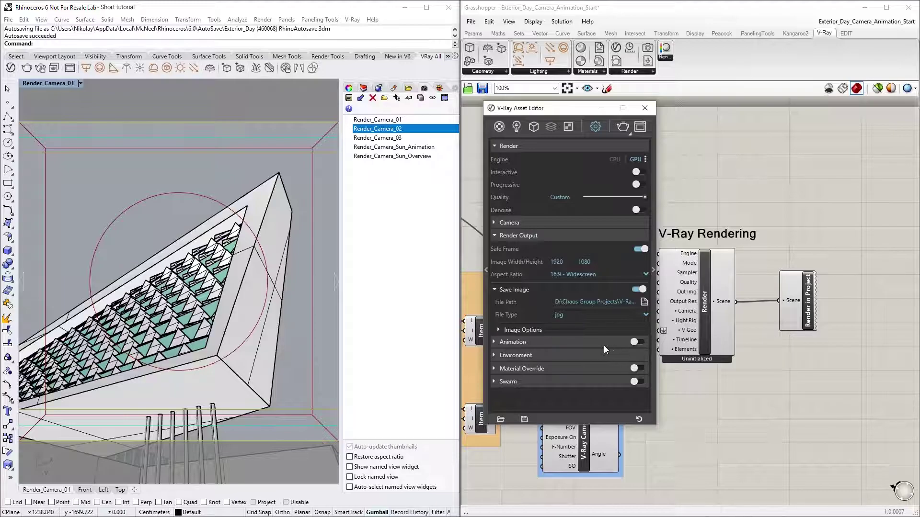
Step: Enable Animation with Frame Range 0–359 from Get Animation Range, then start rendering
left_click(583, 342)
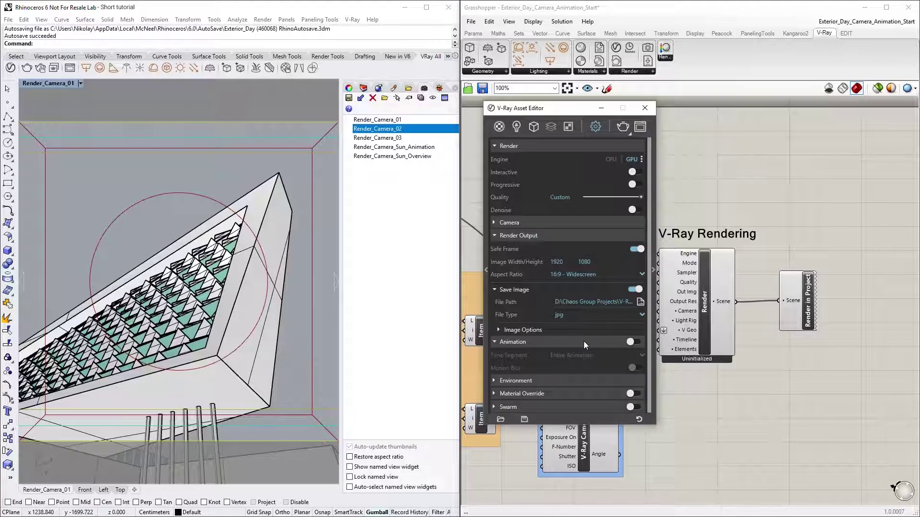
left_click(633, 342)
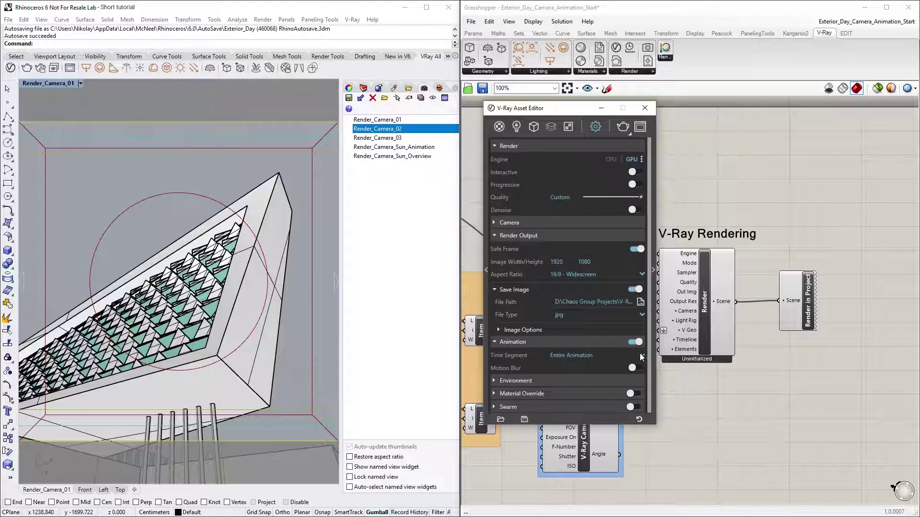
left_click(642, 355)
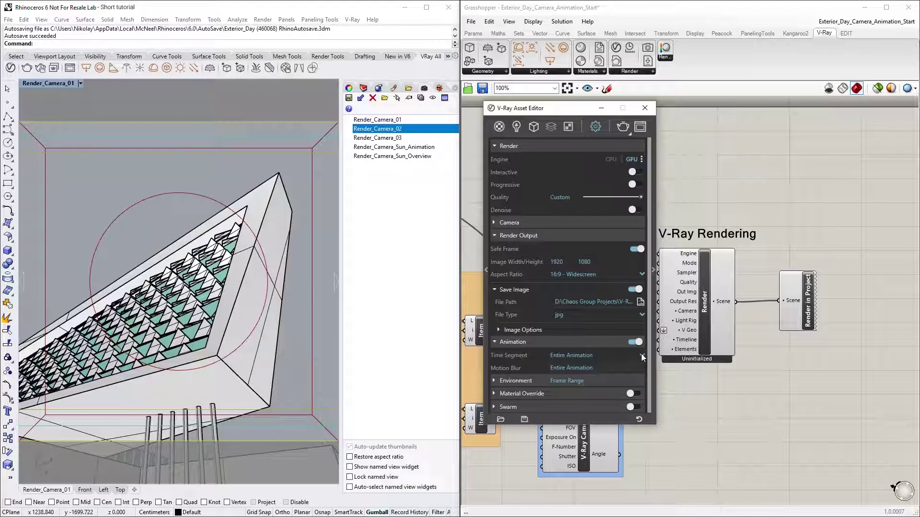
left_click(569, 381)
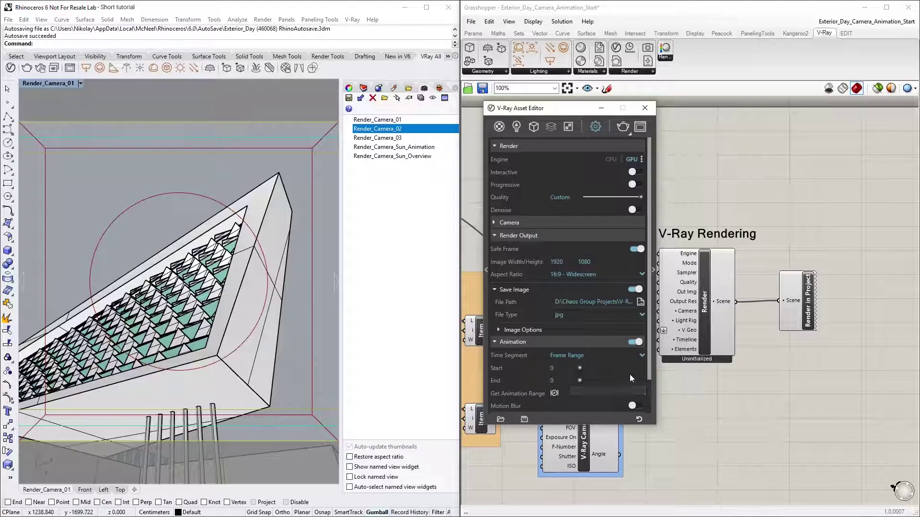
scroll(649, 366, "down", 1)
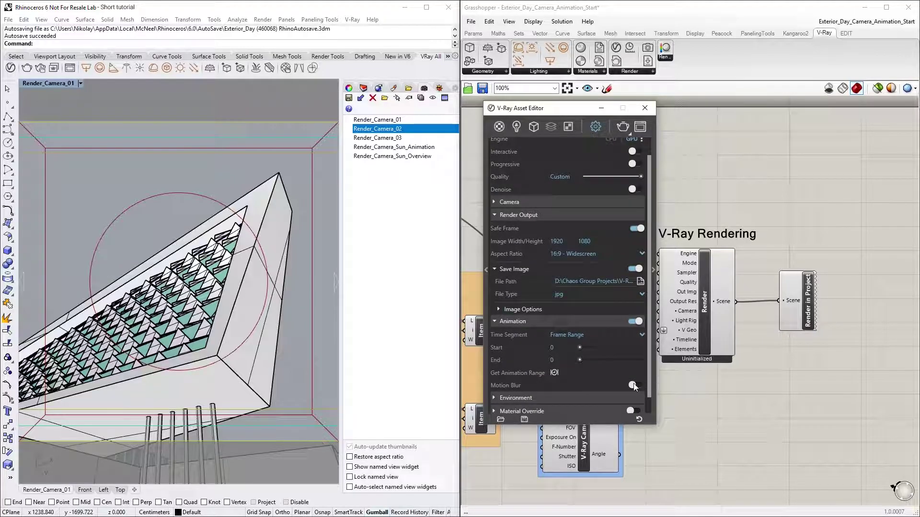
left_click(554, 373)
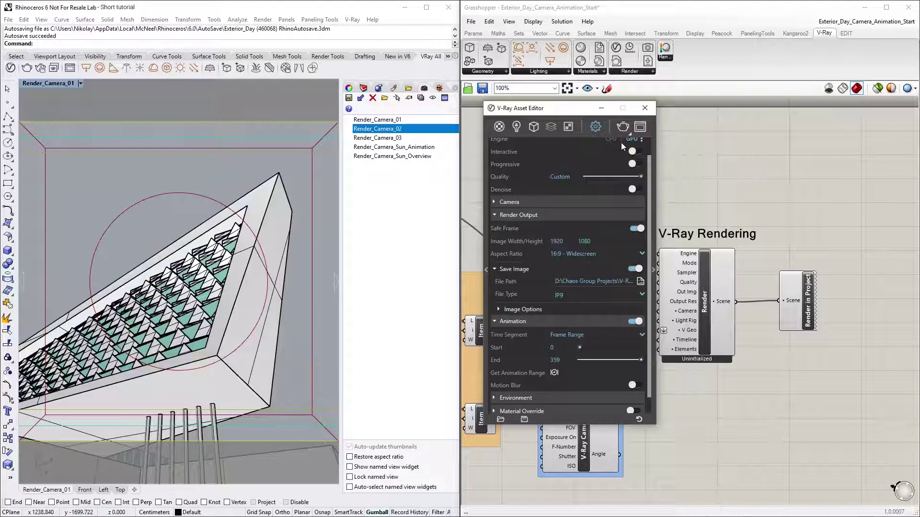
left_click(622, 127)
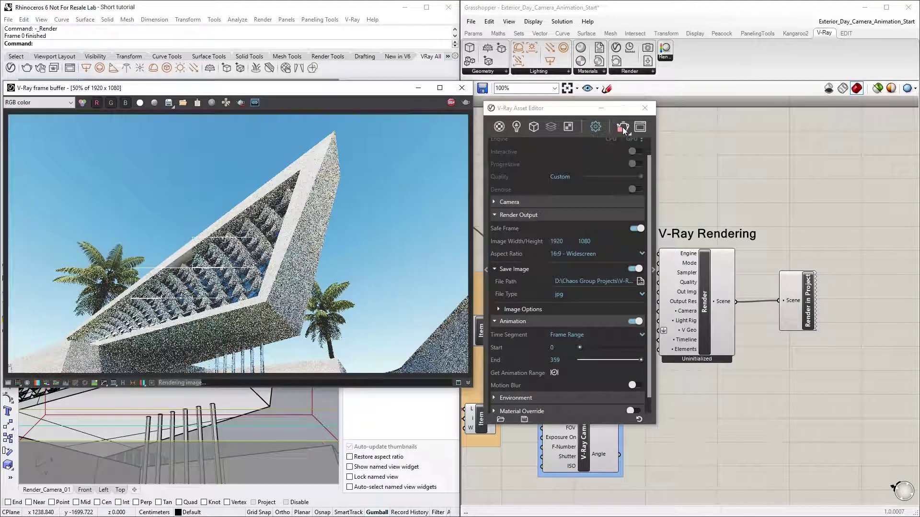
Step: Stop the V-Ray render after Frame 0 finishes
left_click(450, 102)
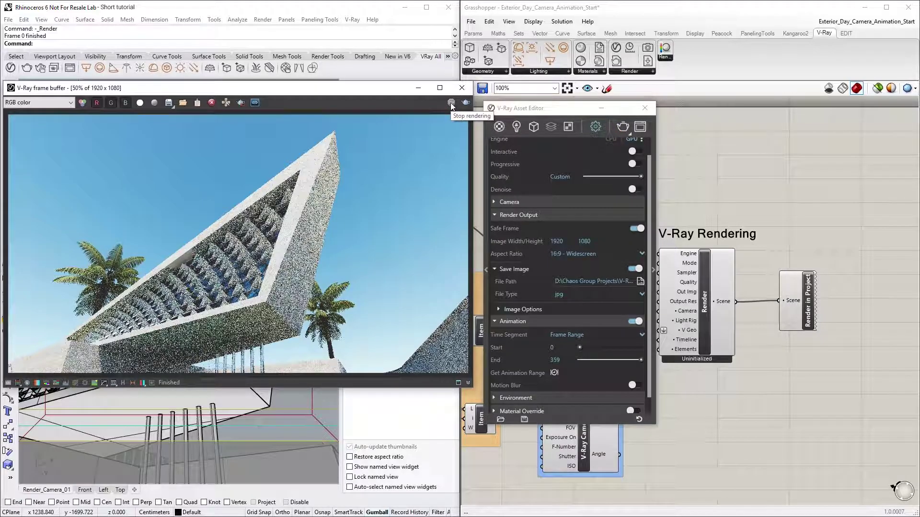